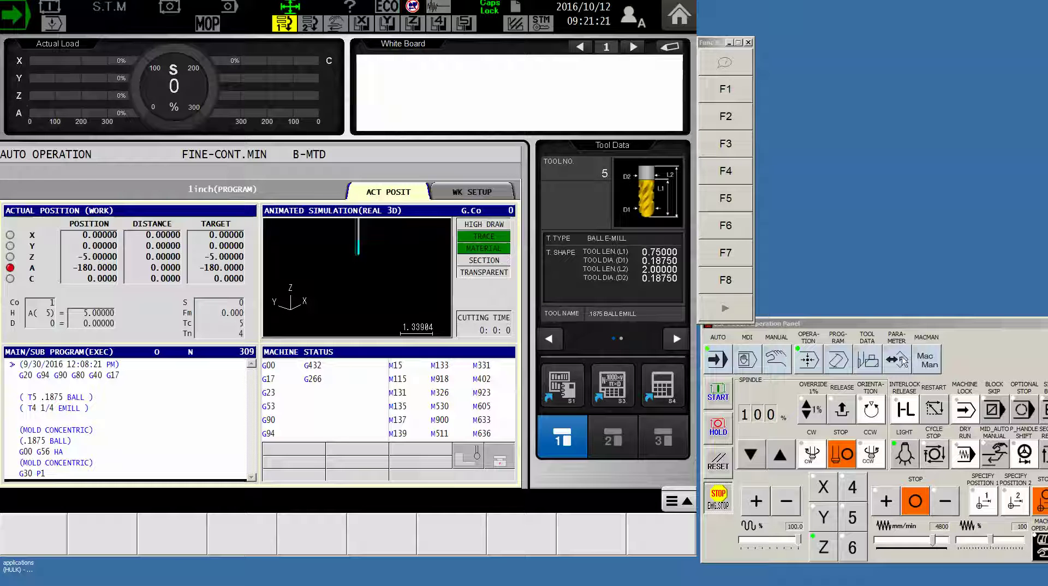
Step: Open the display selection list in parameter mode and confirm its menu configuration with ALL DISPLAY enabled
{"action": "left_click", "coordinate": [901, 362]}
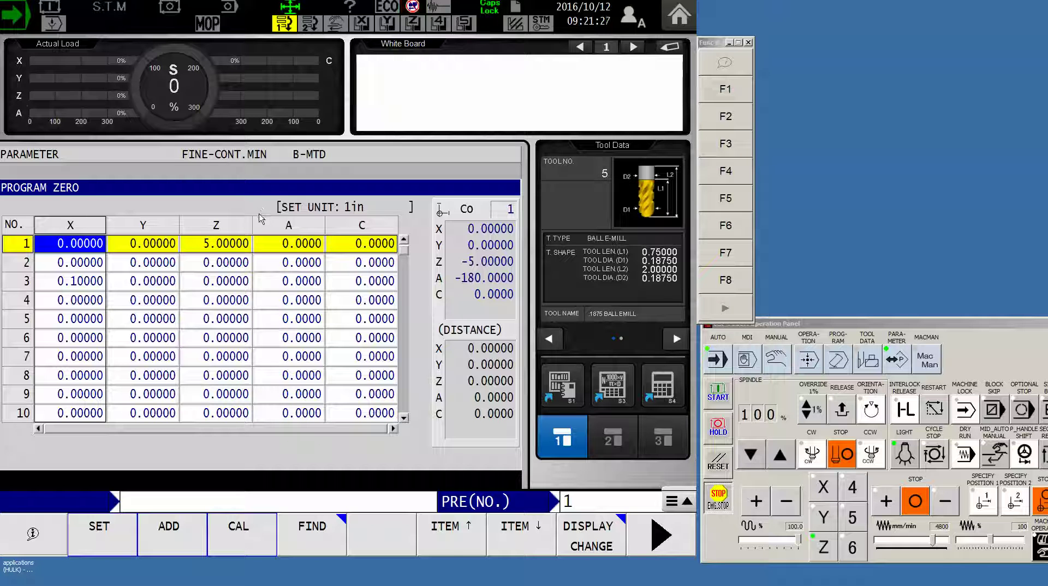
{"action": "left_click", "coordinate": [593, 543]}
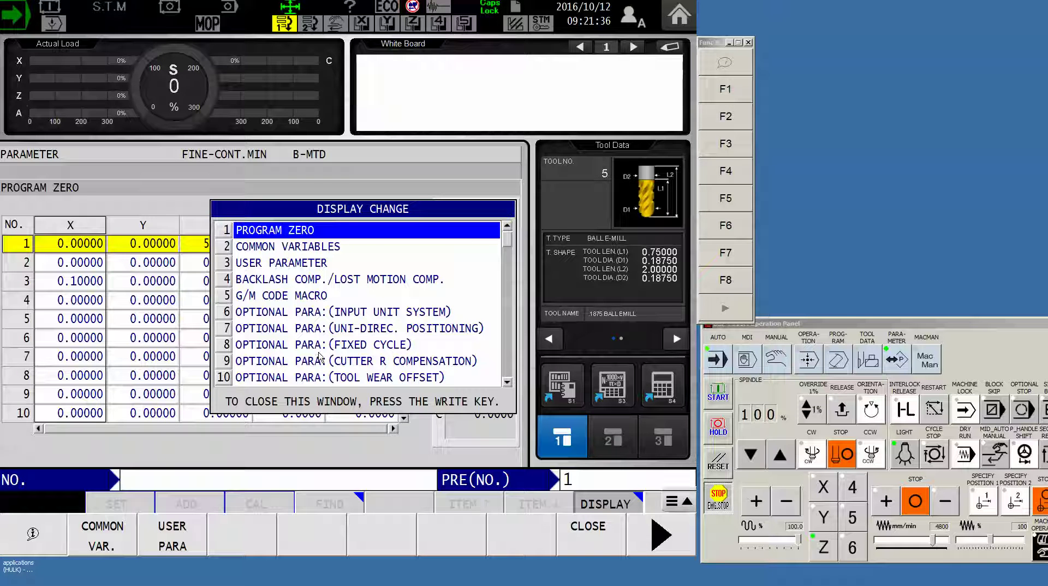
{"action": "left_click", "coordinate": [662, 541]}
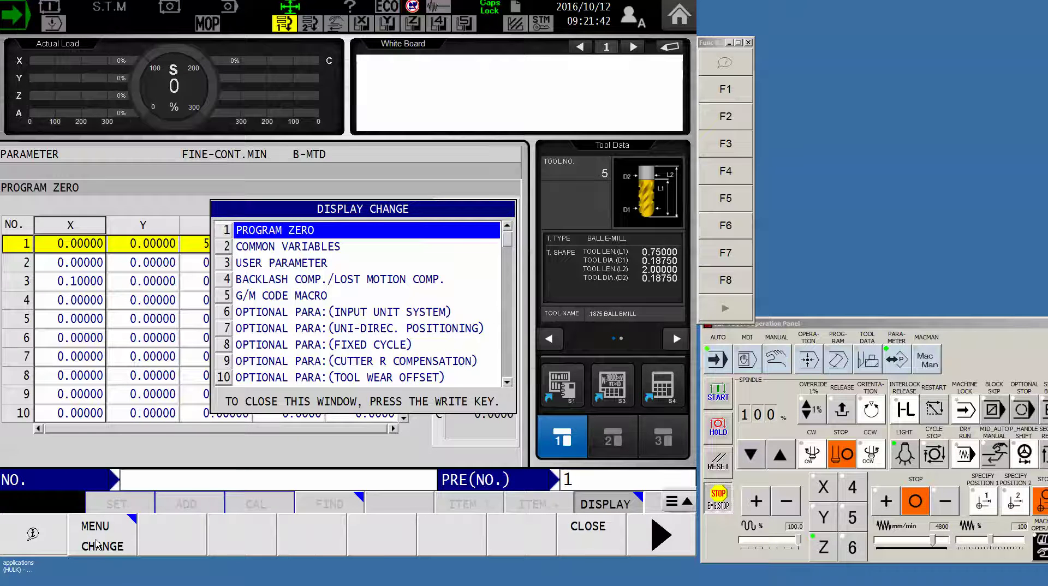
{"action": "left_click", "coordinate": [97, 544]}
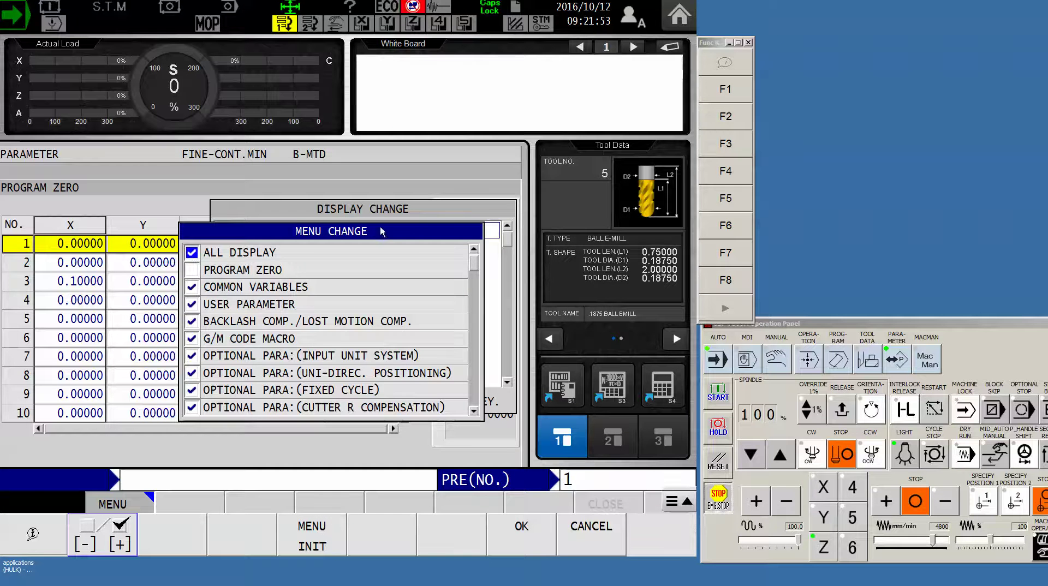
{"action": "left_click_drag", "start_coordinate": [380, 231], "coordinate": [523, 319]}
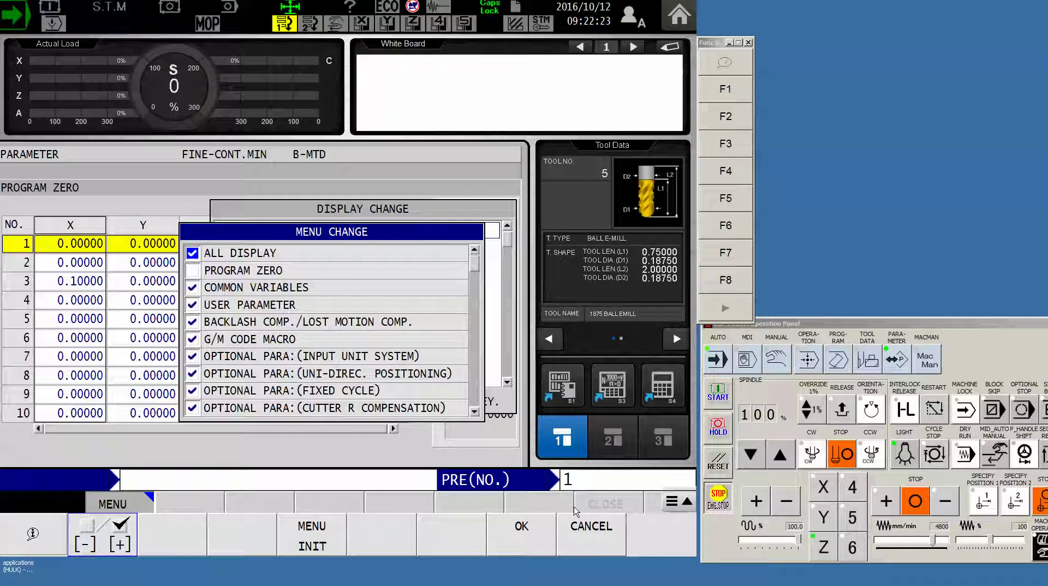
{"action": "left_click", "coordinate": [523, 544]}
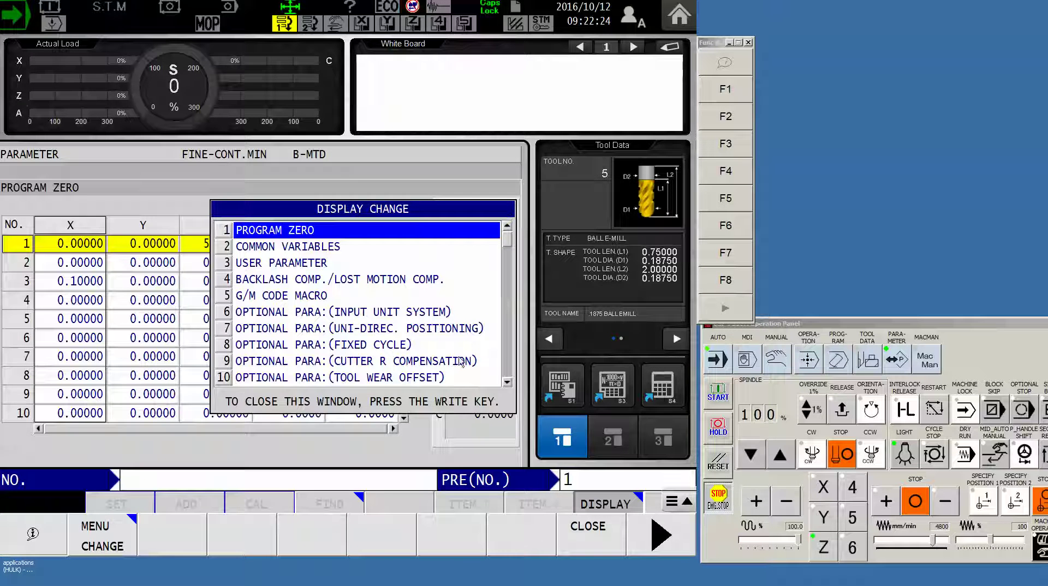
Step: Display the MC USER PARA:(ATC/TOOL EXCHANGE) parameter page and close the display list
{"action": "left_click", "coordinate": [507, 383]}
{"action": "left_click", "coordinate": [507, 383]}
{"action": "left_click", "coordinate": [508, 383]}
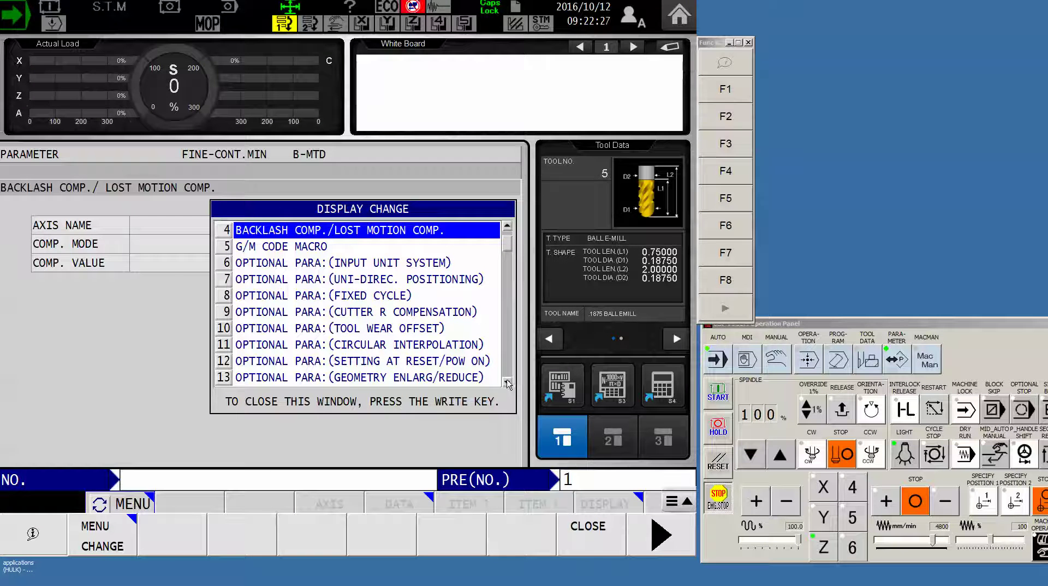
{"action": "left_click", "coordinate": [508, 382]}
{"action": "left_click", "coordinate": [507, 383]}
{"action": "left_click", "coordinate": [507, 382]}
{"action": "left_click", "coordinate": [507, 383]}
{"action": "left_click", "coordinate": [507, 383]}
{"action": "left_click", "coordinate": [507, 383]}
{"action": "left_click", "coordinate": [507, 382]}
{"action": "left_click", "coordinate": [507, 383]}
{"action": "left_click", "coordinate": [507, 383]}
{"action": "left_click", "coordinate": [508, 382]}
{"action": "left_click", "coordinate": [507, 383]}
{"action": "left_click", "coordinate": [507, 383]}
{"action": "left_click", "coordinate": [508, 383]}
{"action": "left_click", "coordinate": [507, 383]}
{"action": "left_click", "coordinate": [507, 383]}
{"action": "left_click", "coordinate": [507, 383]}
{"action": "left_click", "coordinate": [507, 383]}
{"action": "left_click", "coordinate": [507, 382]}
{"action": "left_click", "coordinate": [508, 383]}
{"action": "left_click", "coordinate": [507, 383]}
{"action": "left_click", "coordinate": [508, 382]}
{"action": "left_click", "coordinate": [507, 383]}
{"action": "left_click", "coordinate": [507, 383]}
{"action": "left_click", "coordinate": [507, 382]}
{"action": "left_click", "coordinate": [507, 383]}
{"action": "left_click", "coordinate": [507, 383]}
{"action": "left_click", "coordinate": [508, 382]}
{"action": "left_click", "coordinate": [507, 383]}
{"action": "left_click", "coordinate": [508, 383]}
{"action": "left_click", "coordinate": [508, 383]}
{"action": "left_click", "coordinate": [508, 382]}
{"action": "left_click", "coordinate": [507, 383]}
{"action": "left_click", "coordinate": [507, 383]}
{"action": "left_click", "coordinate": [507, 383]}
{"action": "left_click", "coordinate": [507, 382]}
{"action": "left_click", "coordinate": [507, 383]}
{"action": "left_click", "coordinate": [508, 383]}
{"action": "left_click", "coordinate": [507, 382]}
{"action": "left_click", "coordinate": [507, 382]}
{"action": "left_click", "coordinate": [507, 383]}
{"action": "left_click", "coordinate": [507, 383]}
{"action": "left_click", "coordinate": [507, 383]}
{"action": "left_click", "coordinate": [507, 383]}
{"action": "left_click", "coordinate": [507, 383]}
{"action": "left_click", "coordinate": [508, 383]}
{"action": "left_click", "coordinate": [507, 383]}
{"action": "left_click", "coordinate": [507, 383]}
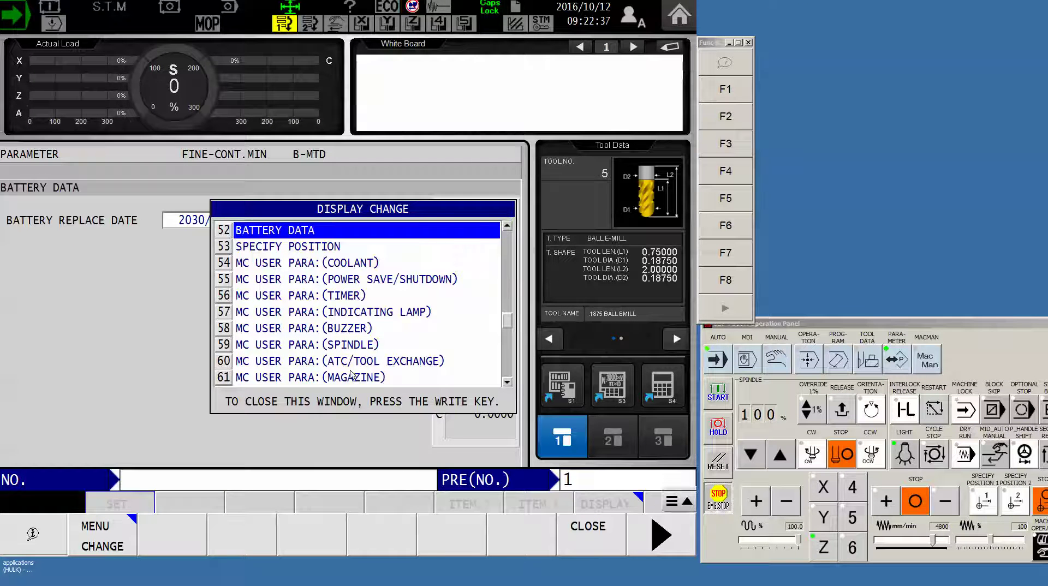
{"action": "left_click", "coordinate": [324, 362]}
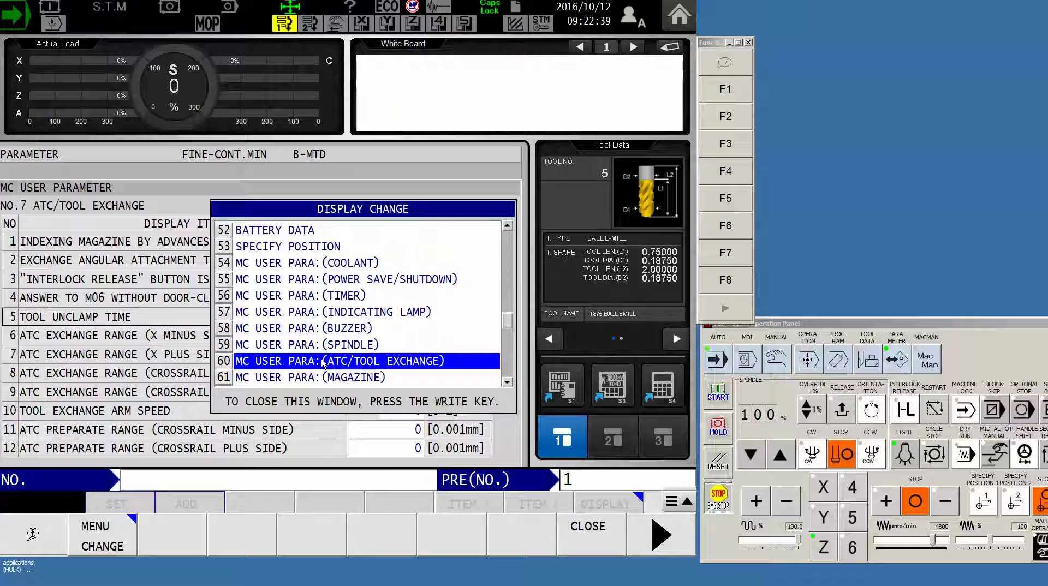
{"action": "left_click", "coordinate": [588, 538]}
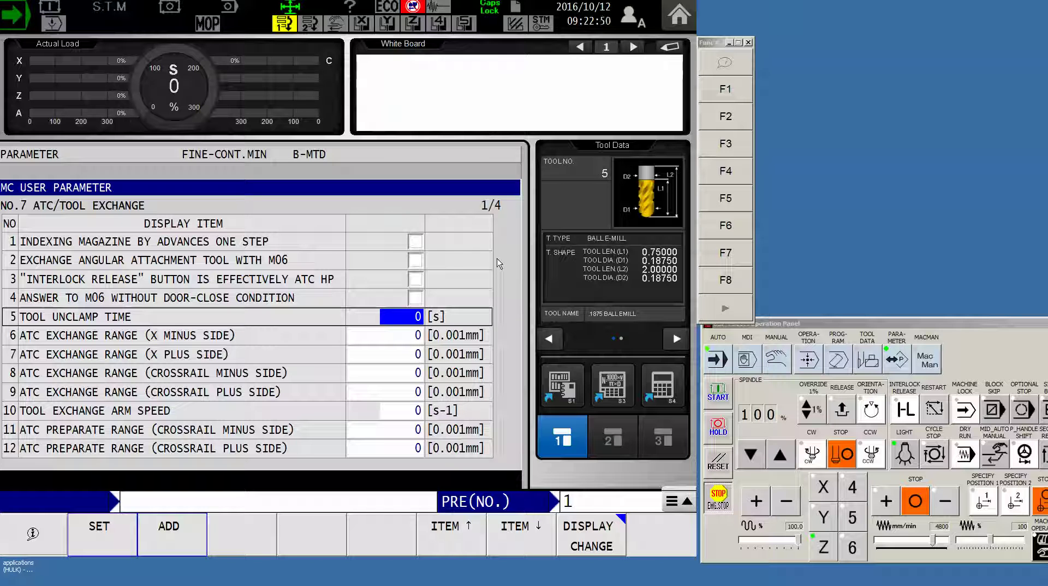
Step: Enable item 17, MDI MODE, "NO TOOL" INTERLOCK IS RELEASED, on page 2 of the ATC/tool exchange parameters and return to auto operation
{"action": "key", "text": "Page_Down"}
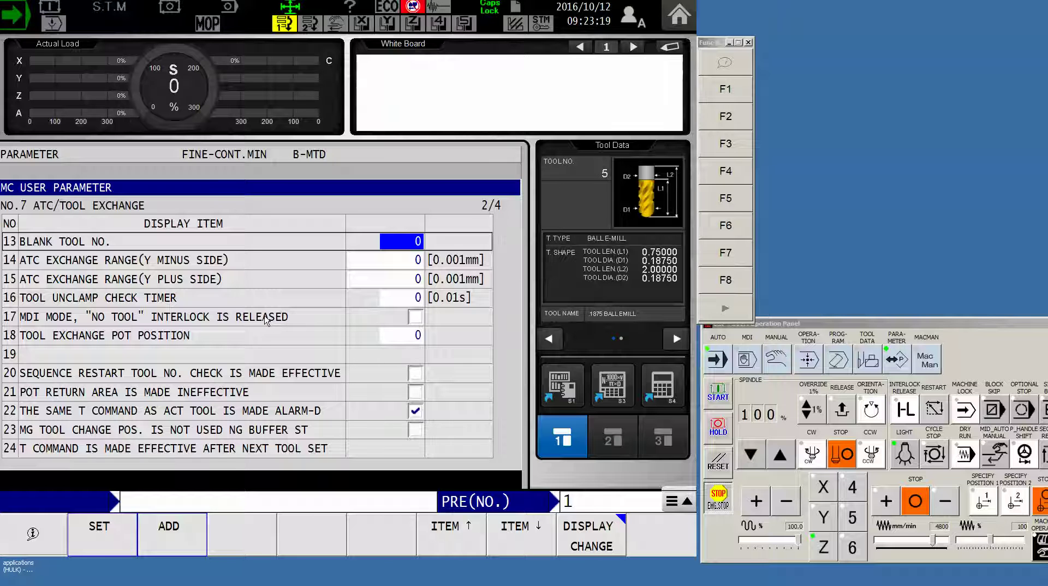
{"action": "left_click", "coordinate": [416, 317]}
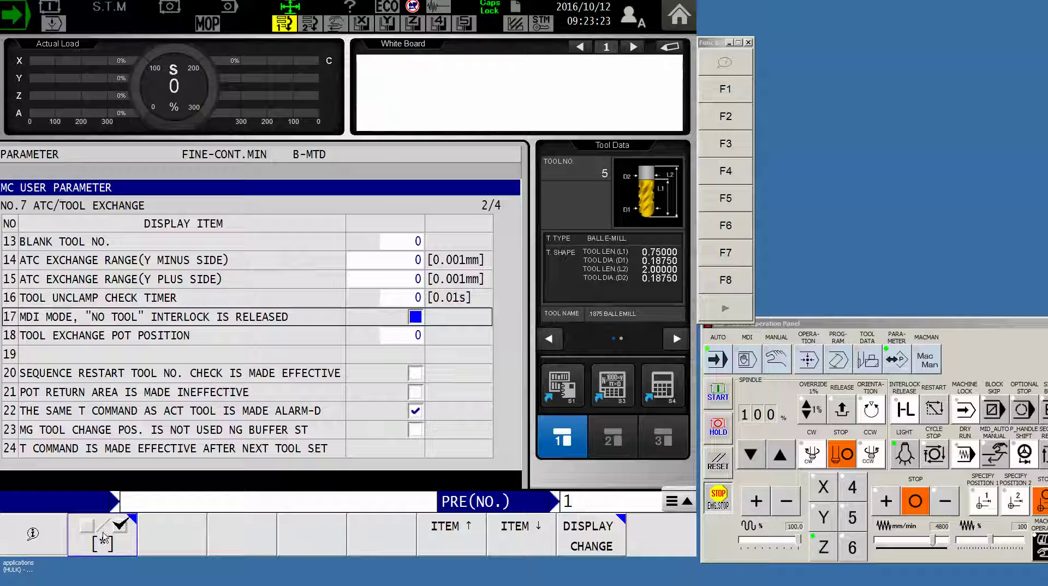
{"action": "left_click", "coordinate": [104, 538]}
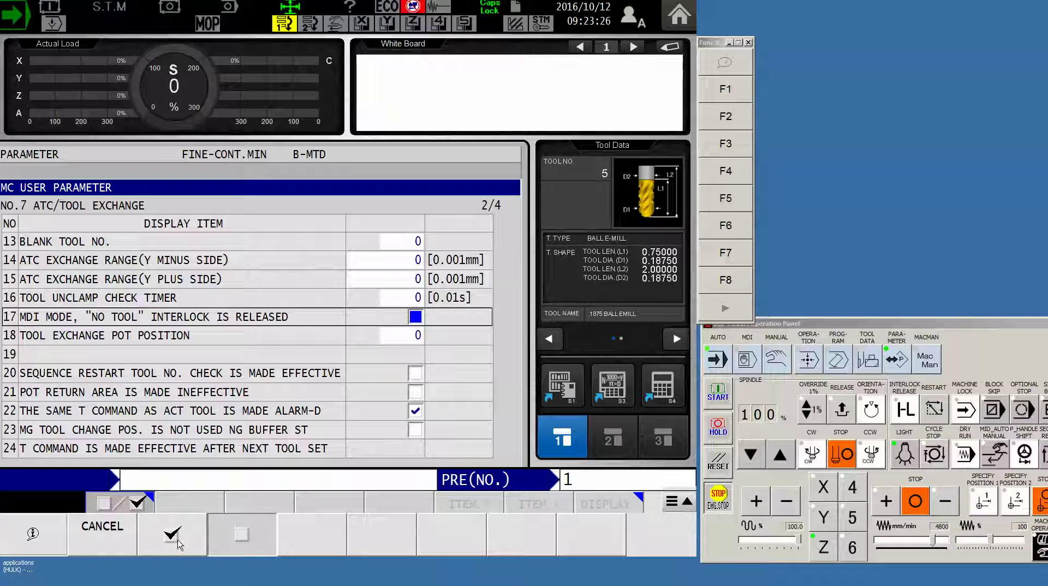
{"action": "left_click", "coordinate": [174, 538]}
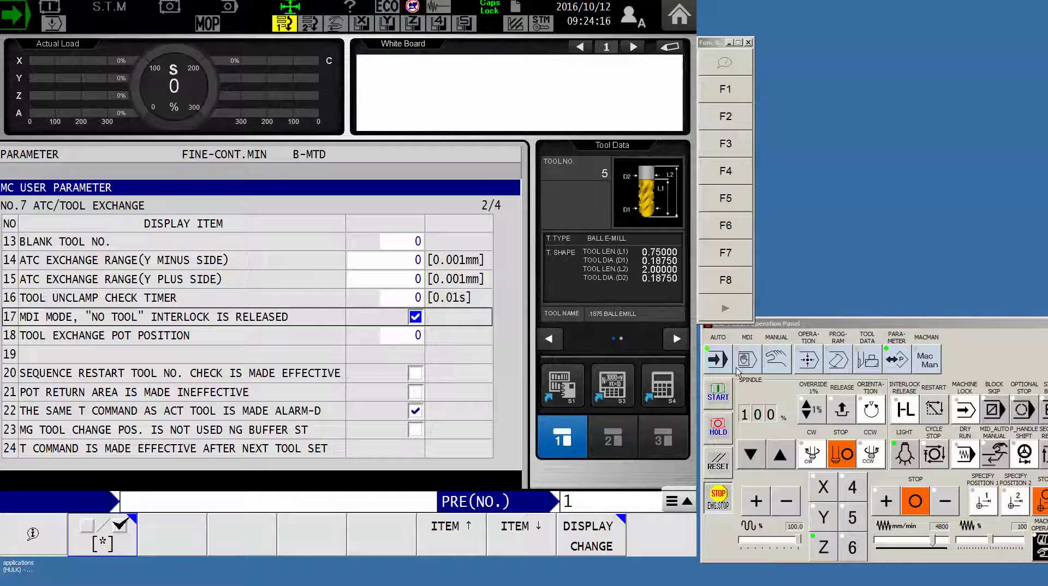
{"action": "left_click", "coordinate": [715, 360]}
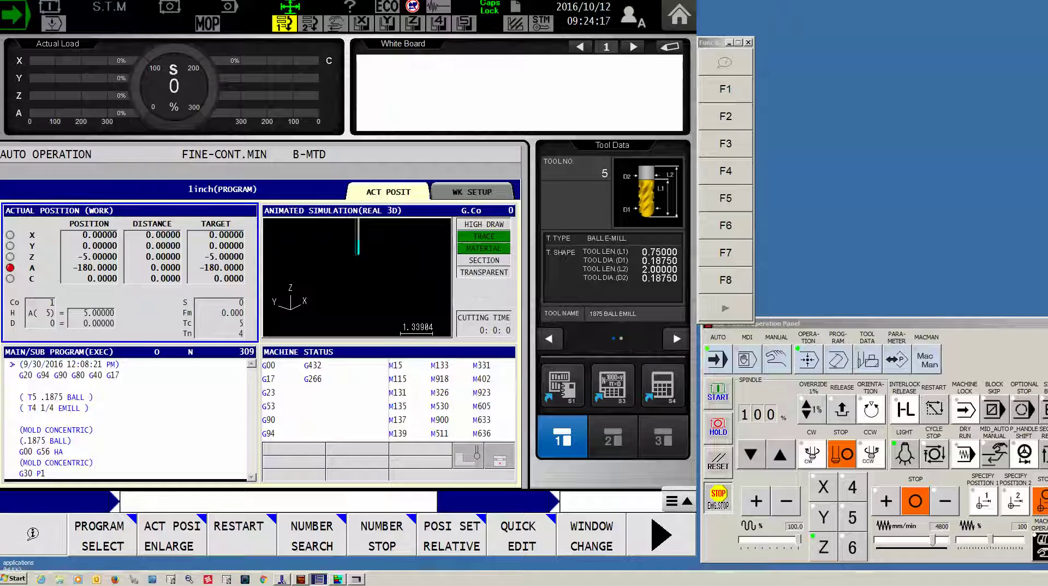